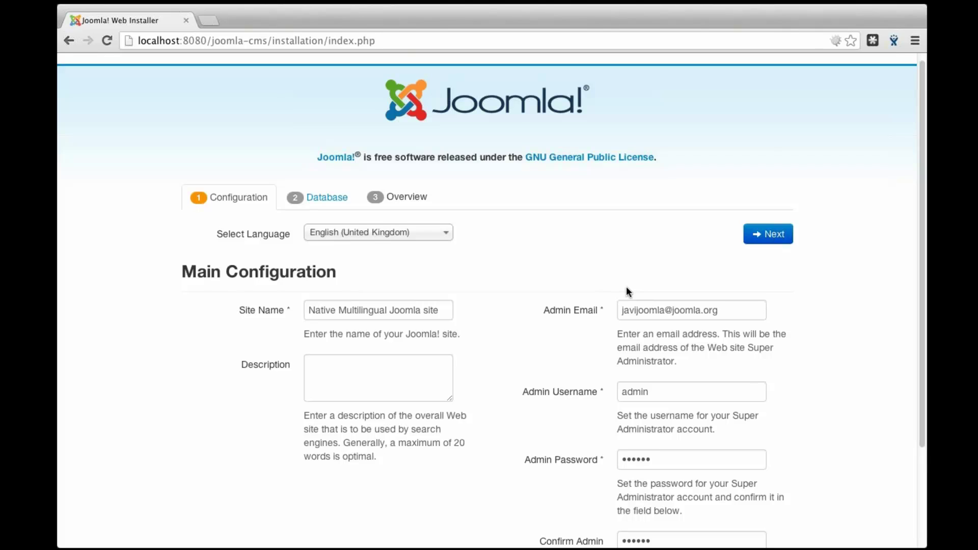
# Scroll through the Main Configuration fields to review the site name and admin account
pyautogui.scroll(-1, 627, 291)
pyautogui.scroll(-3, 627, 288)
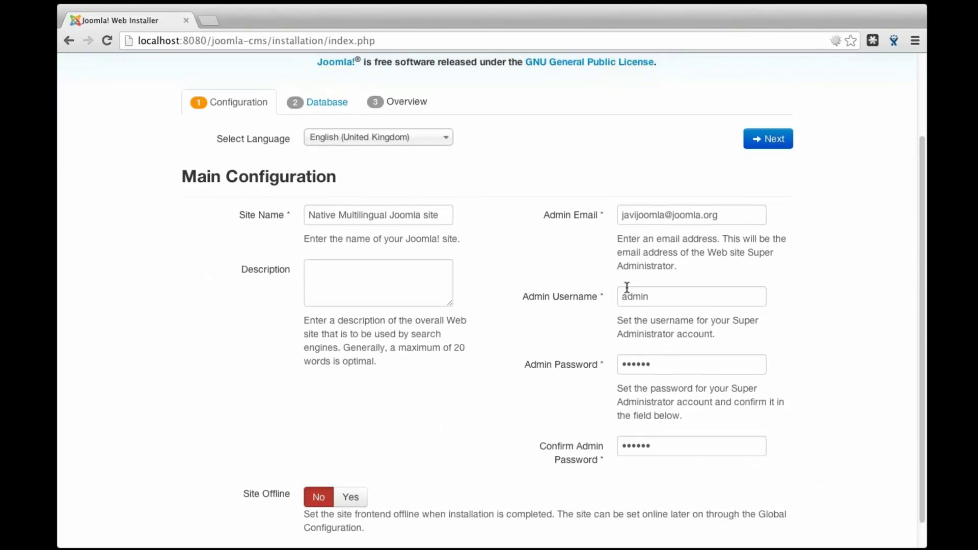
pyautogui.scroll(4, 626, 288)
# On Database Configuration, enter username root, leave the password empty, and name the database multilingual
pyautogui.click(768, 242)
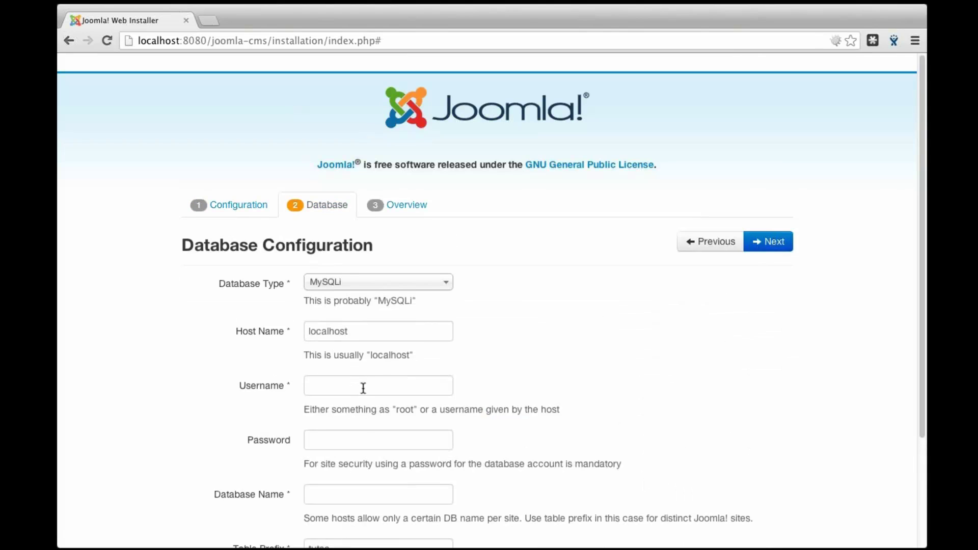
pyautogui.scroll(-1, 363, 388)
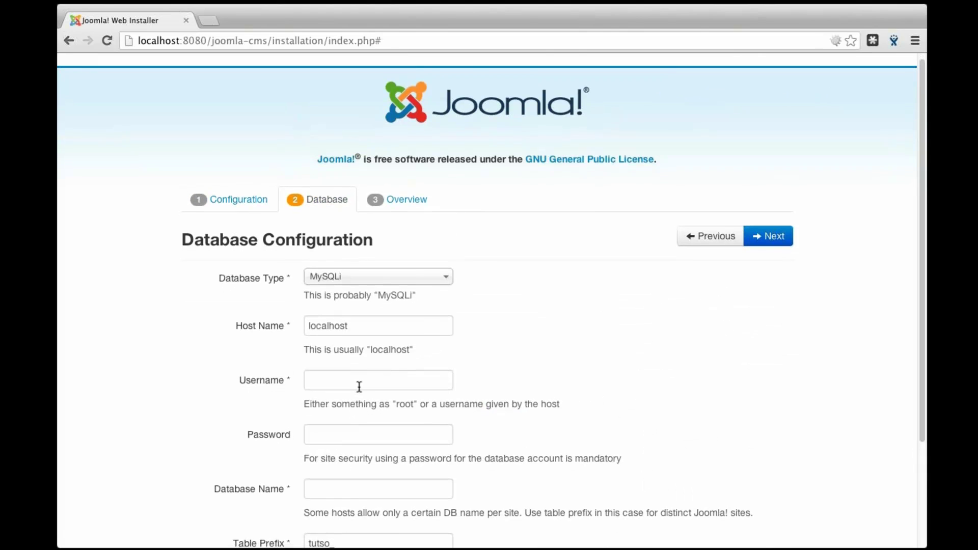
pyautogui.scroll(-2, 359, 387)
pyautogui.click(357, 346)
pyautogui.write('r')
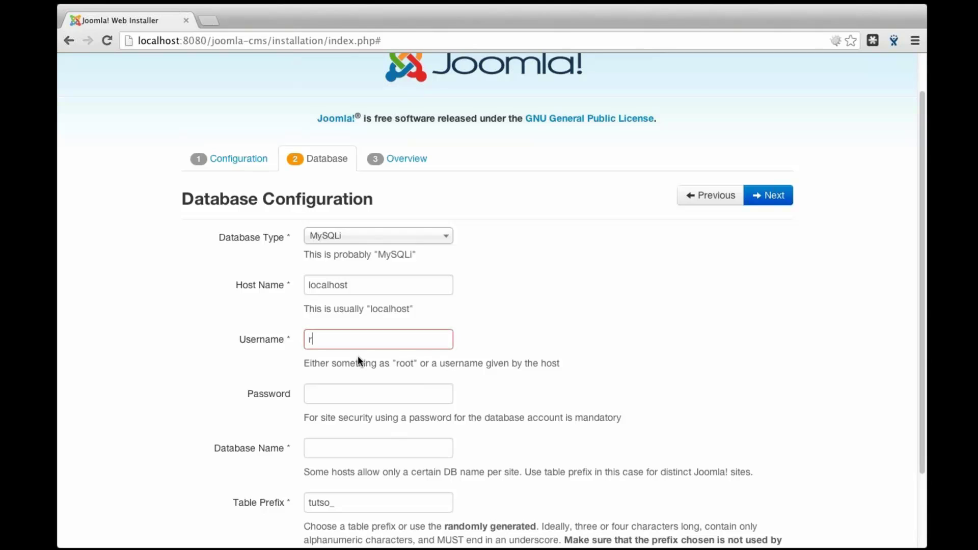
pyautogui.write('oot')
pyautogui.press('Tab')
pyautogui.press('Tab')
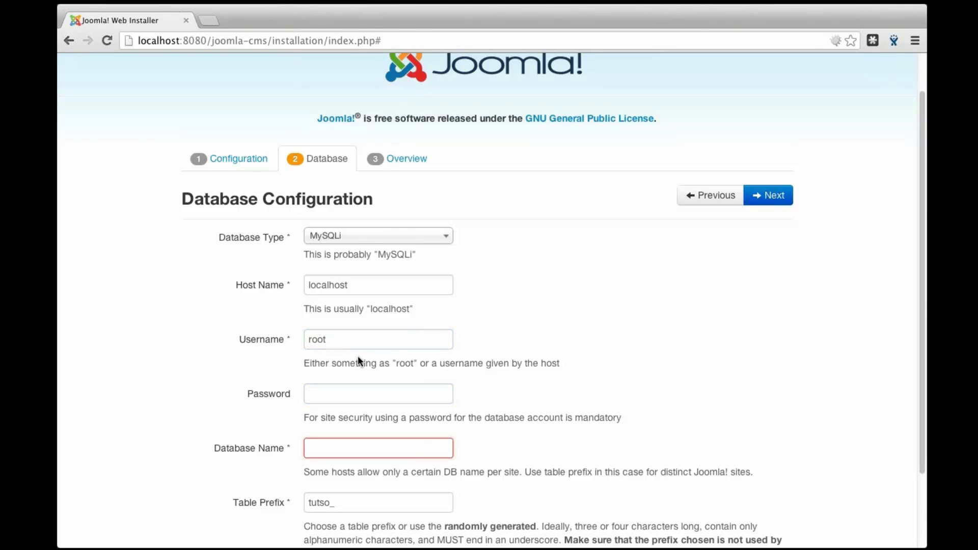
pyautogui.write('multilingu')
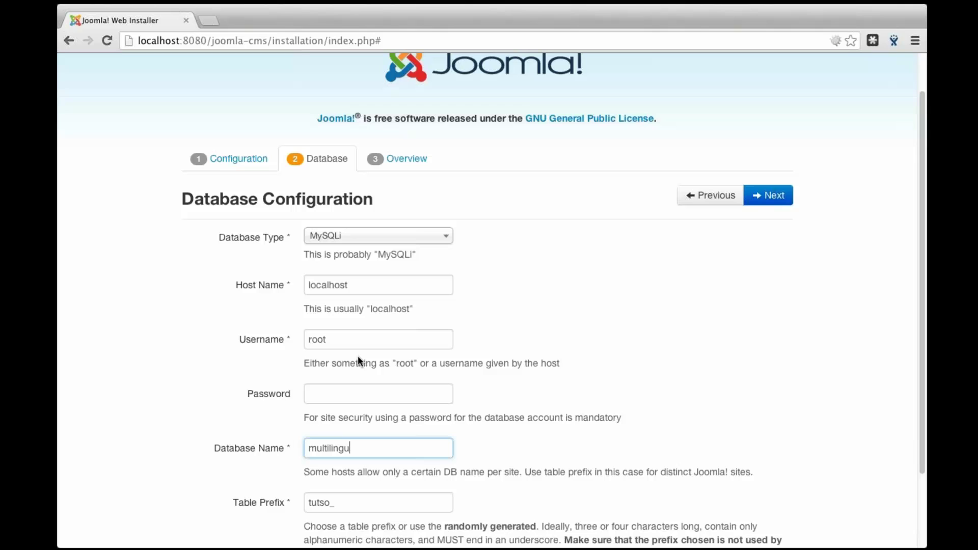
pyautogui.write('al')
pyautogui.scroll(-3, 478, 363)
pyautogui.scroll(5, 573, 316)
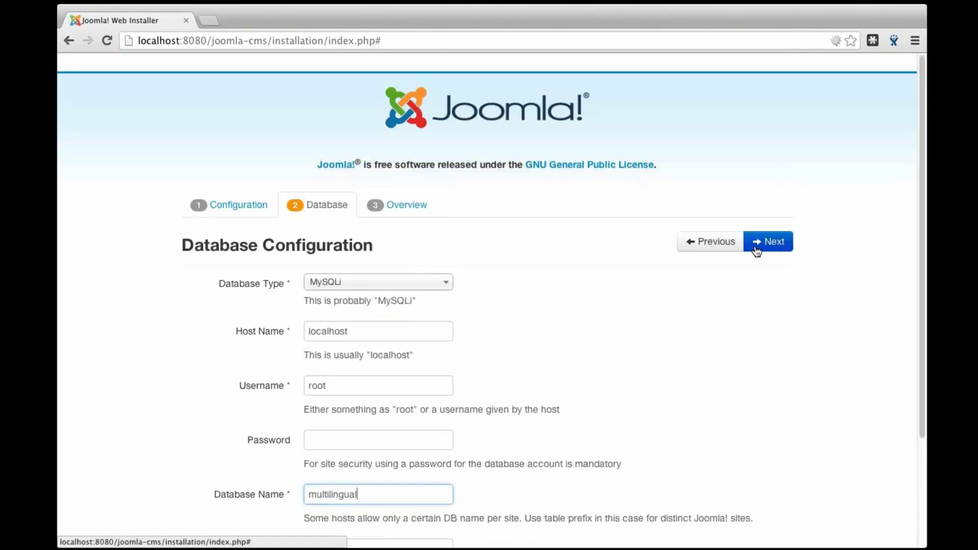
# Advance to the Overview step, keeping Install Sample Data set to None
pyautogui.click(758, 247)
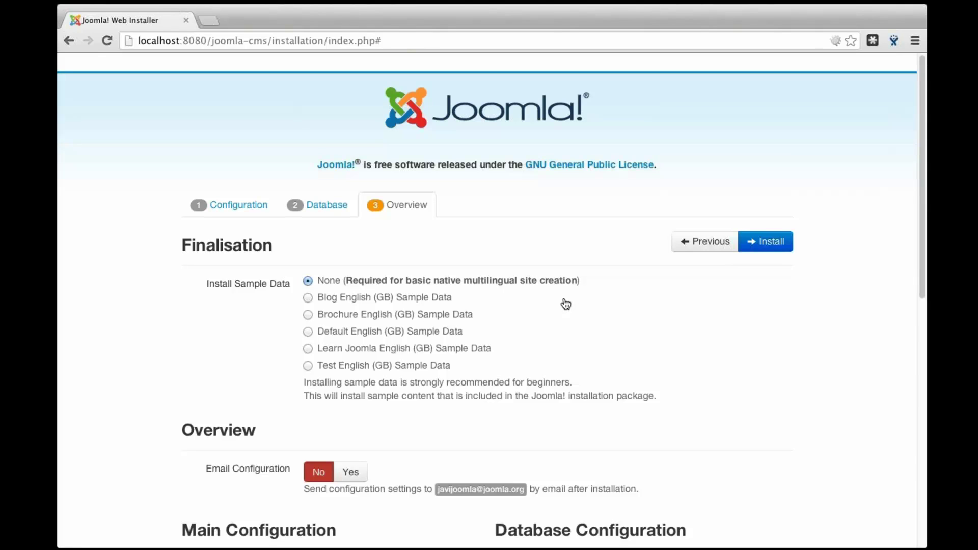
# Install Joomla without sample data and read the Congratulations page's multilingual section
pyautogui.moveTo(403, 285)
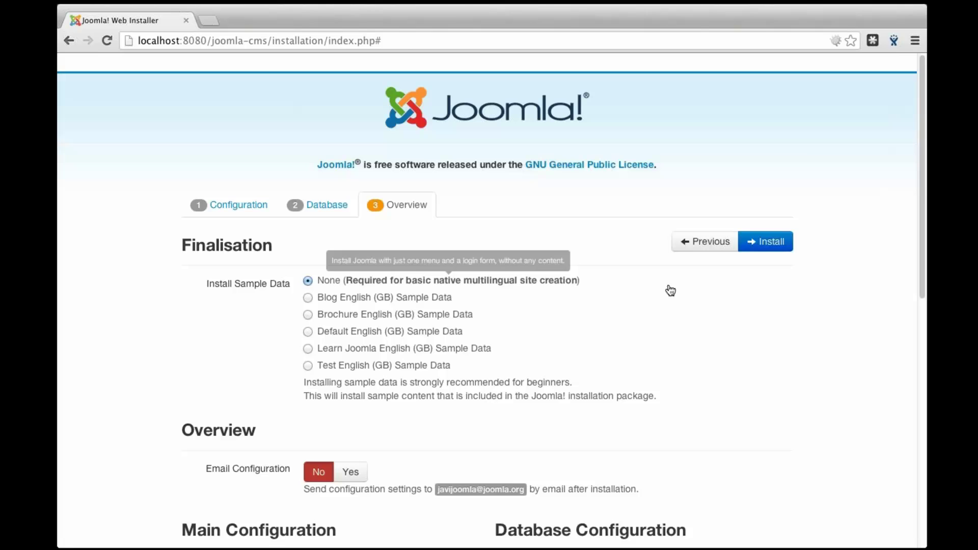
pyautogui.click(759, 242)
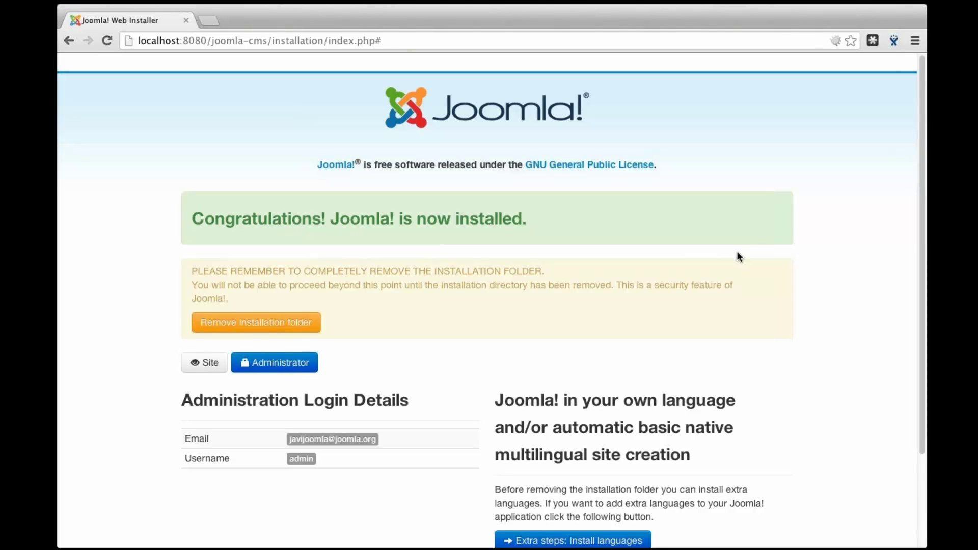
pyautogui.scroll(-1, 736, 252)
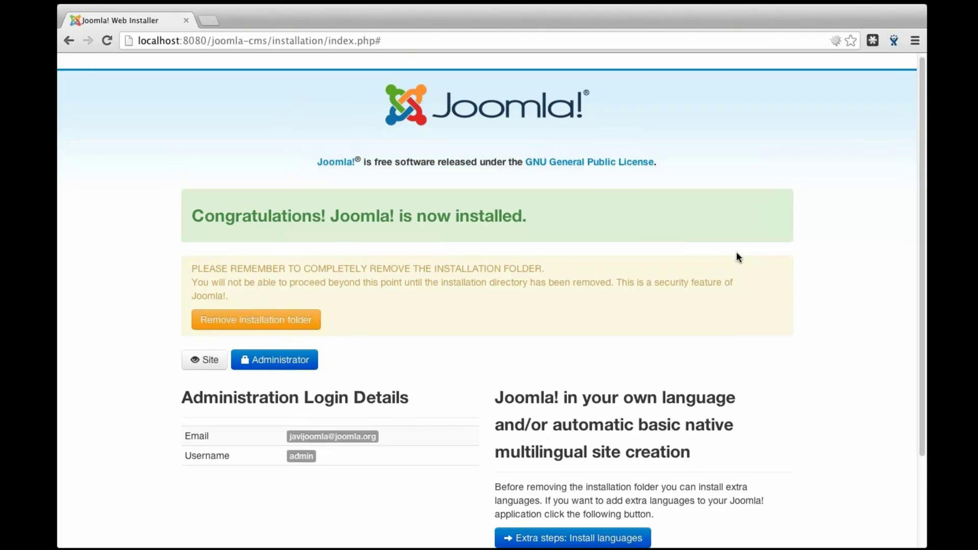
pyautogui.scroll(-1, 737, 257)
pyautogui.scroll(-5, 738, 257)
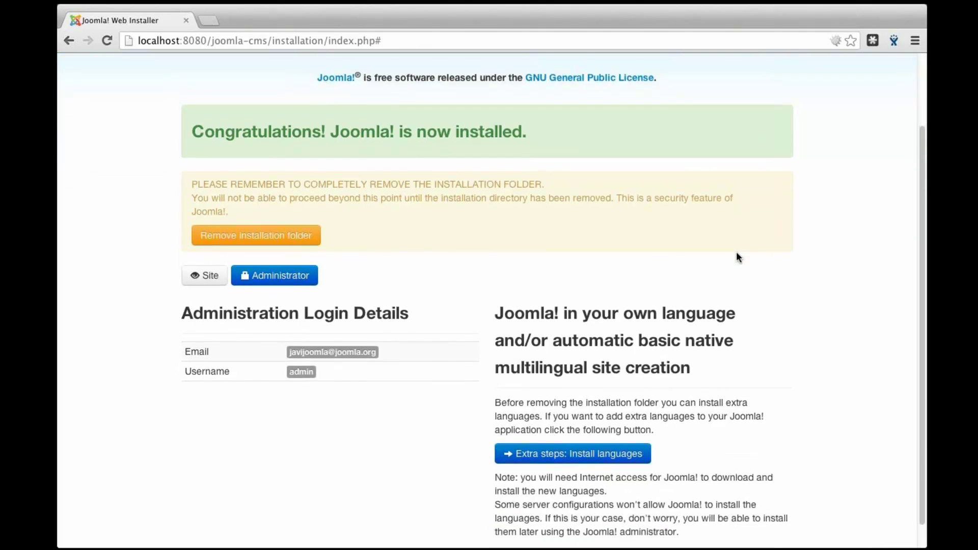
pyautogui.scroll(-2, 737, 255)
pyautogui.moveTo(737, 255); pyautogui.dragTo(691, 342)
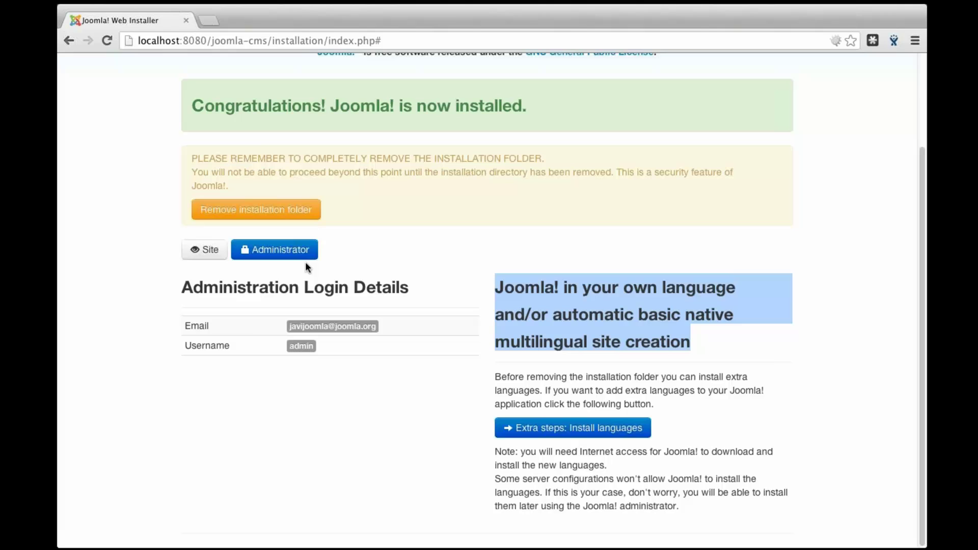
# Go to the Install languages extra step and tick Catalan
pyautogui.click(530, 432)
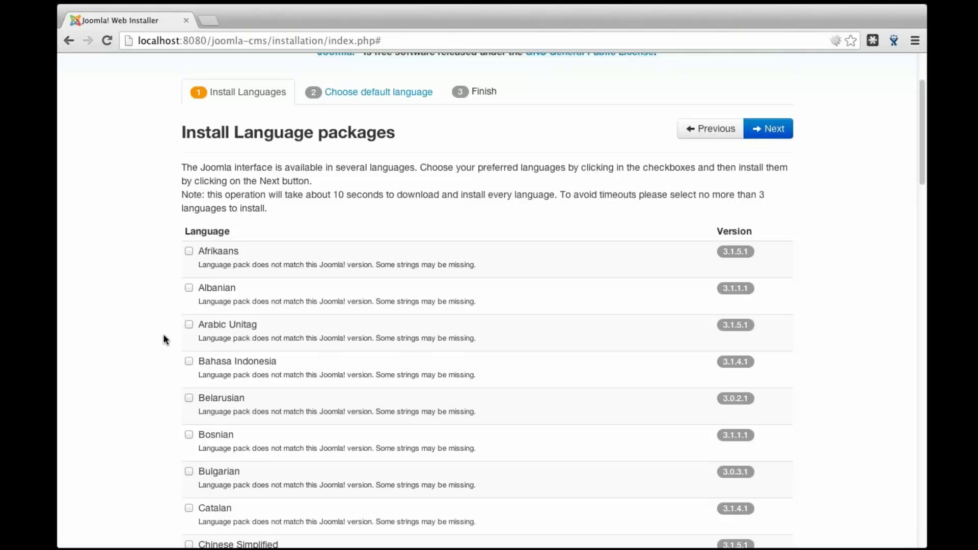
pyautogui.scroll(-1, 162, 335)
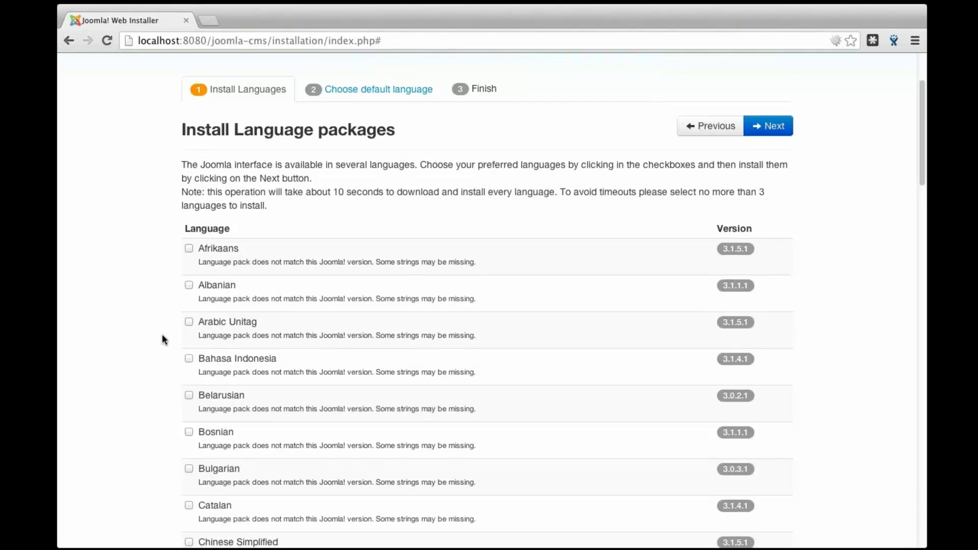
pyautogui.scroll(-1, 162, 338)
pyautogui.scroll(-1, 161, 336)
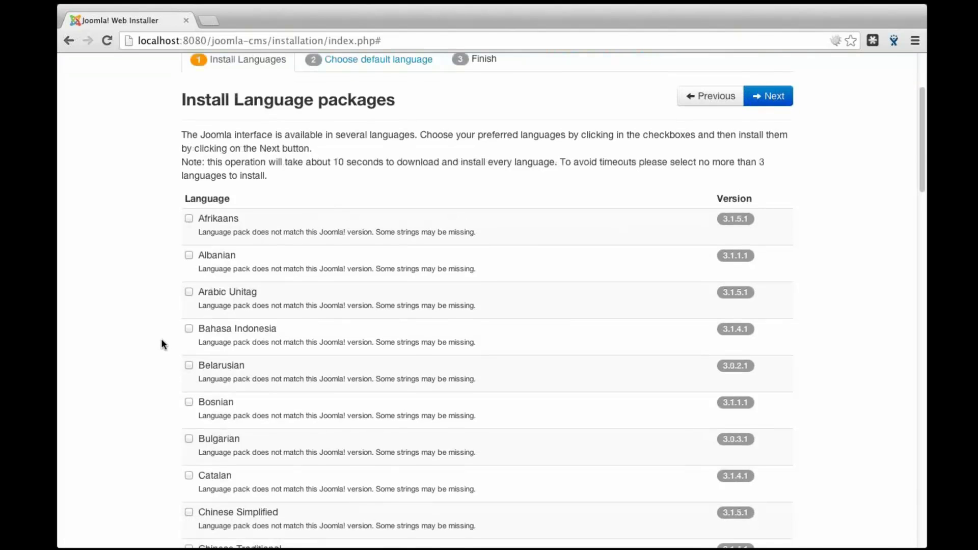
pyautogui.scroll(-5, 161, 340)
pyautogui.click(189, 334)
# Tick Spanish as well and install the Catalan and Spanish language packs
pyautogui.scroll(-2, 176, 366)
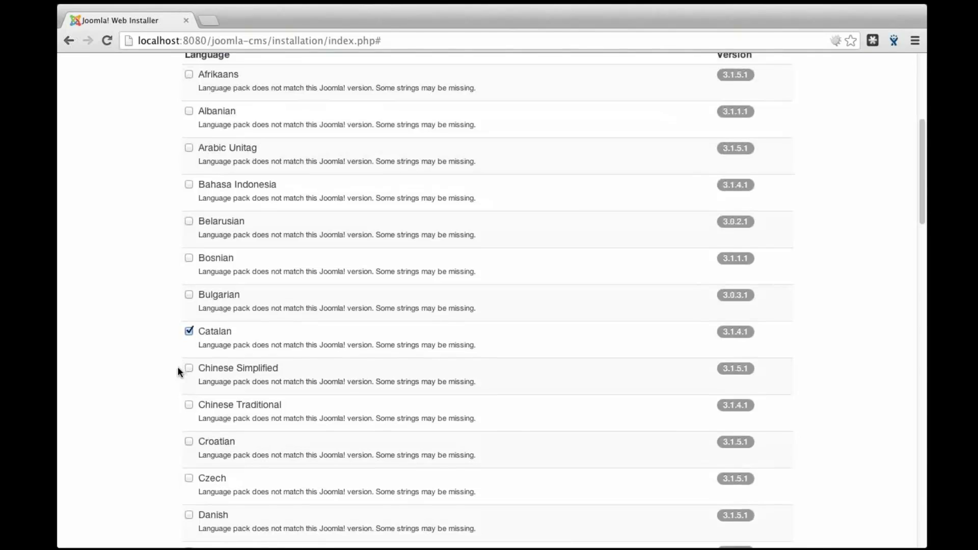
pyautogui.scroll(-1, 177, 367)
pyautogui.scroll(-3, 179, 368)
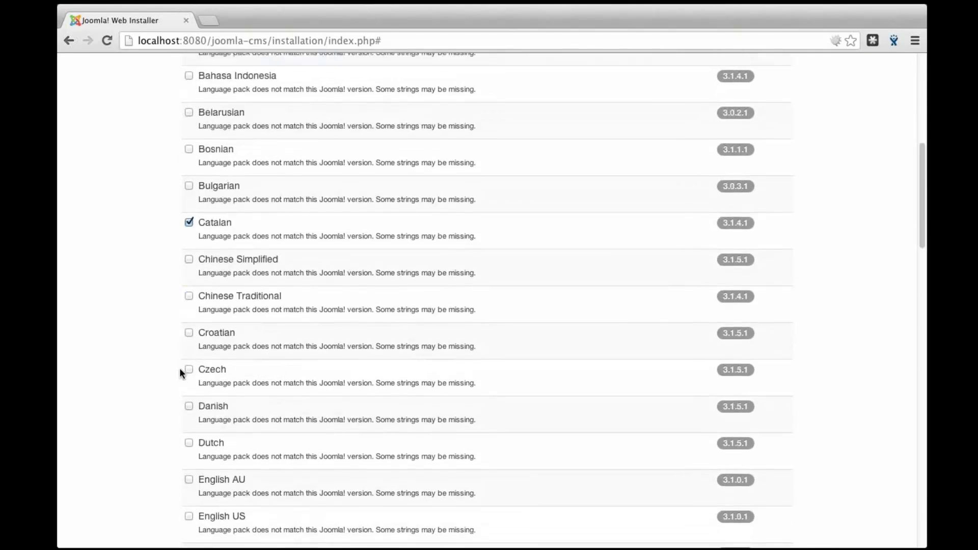
pyautogui.scroll(-3, 179, 368)
pyautogui.scroll(-6, 180, 368)
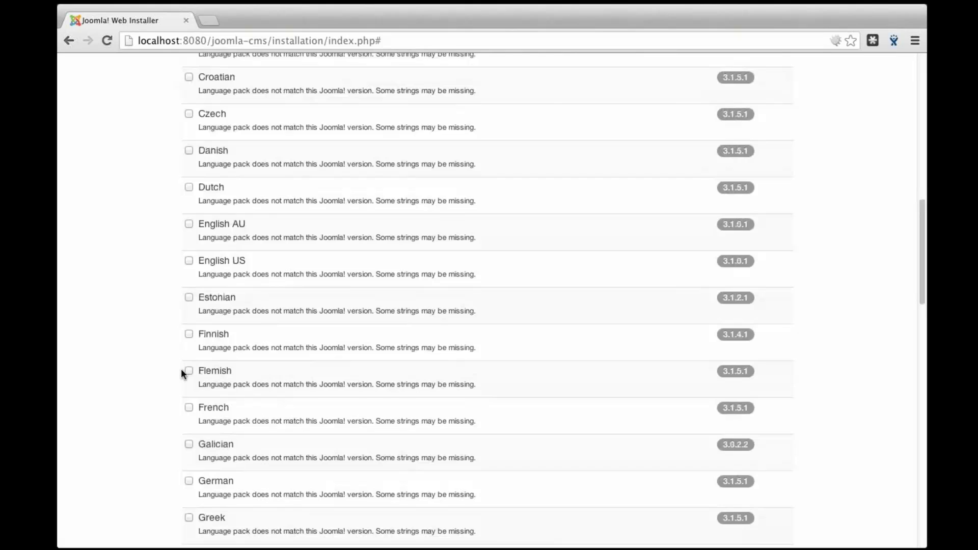
pyautogui.scroll(-2, 181, 368)
pyautogui.scroll(-7, 182, 374)
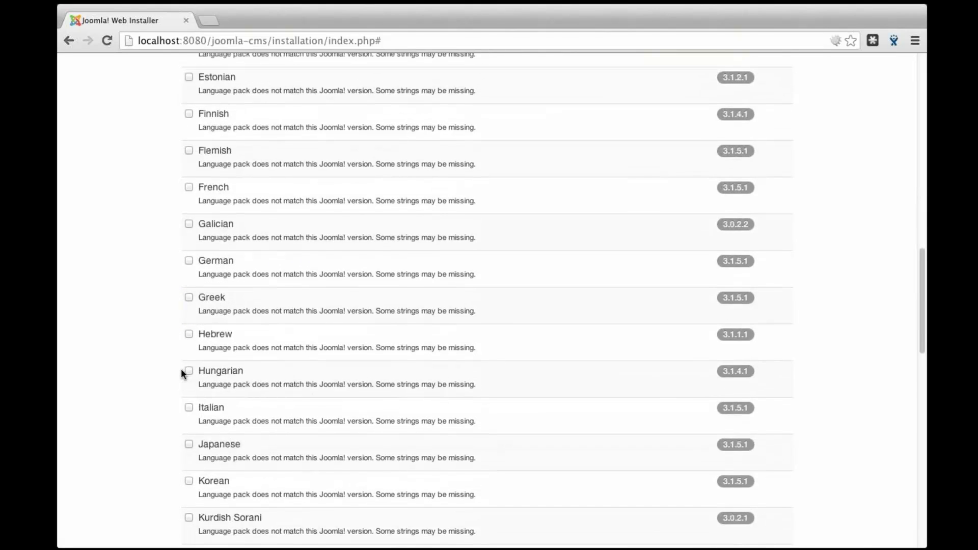
pyautogui.scroll(-4, 182, 374)
pyautogui.scroll(-10, 181, 372)
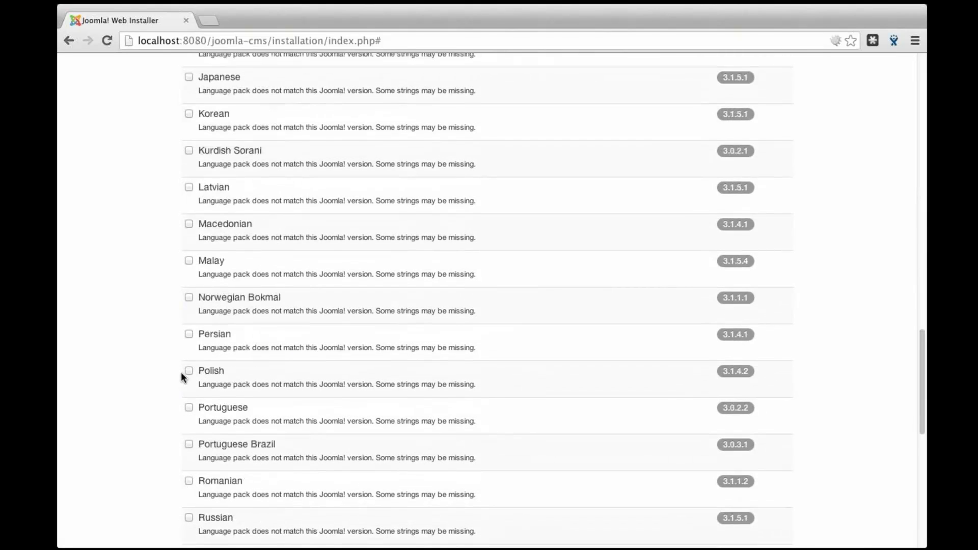
pyautogui.scroll(-3, 181, 372)
pyautogui.scroll(-6, 181, 376)
pyautogui.click(188, 447)
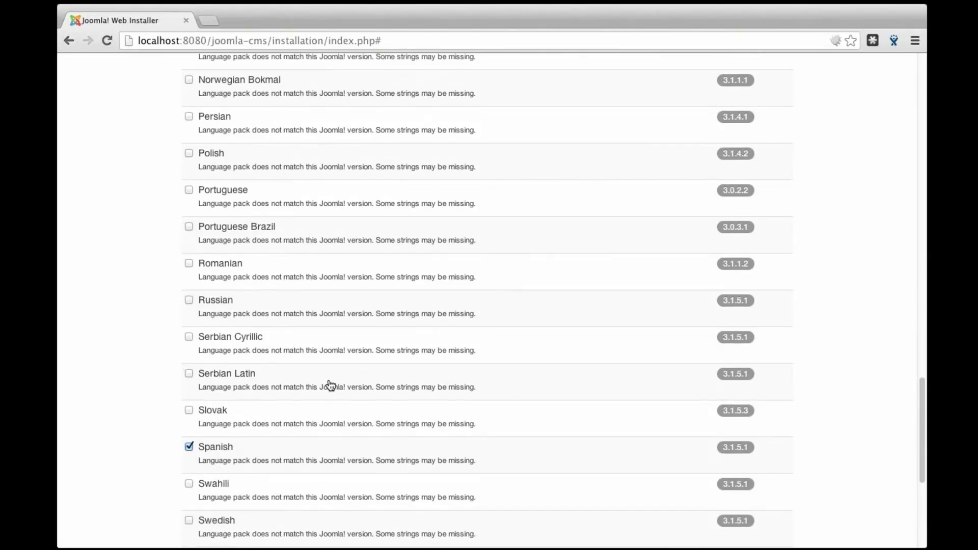
pyautogui.scroll(1, 330, 386)
pyautogui.scroll(20, 330, 385)
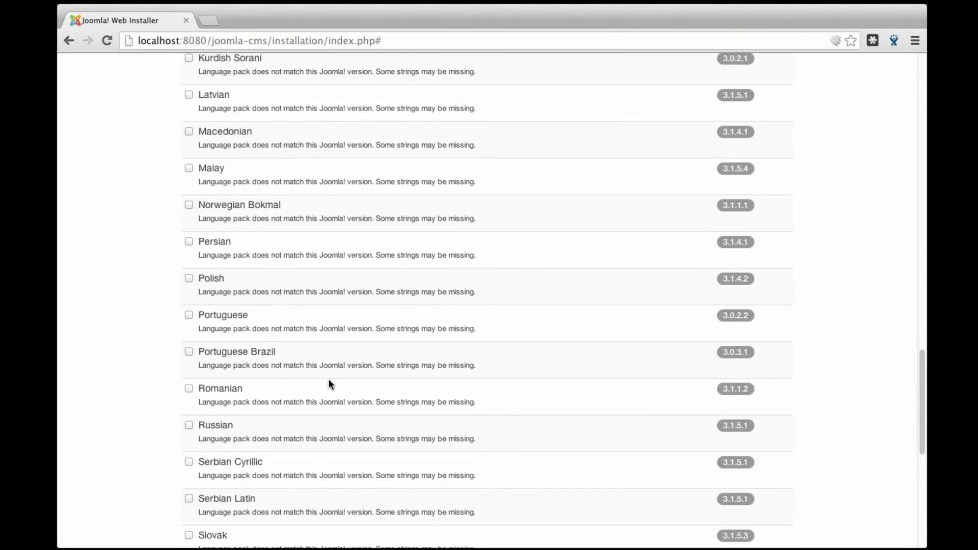
pyautogui.scroll(20, 330, 386)
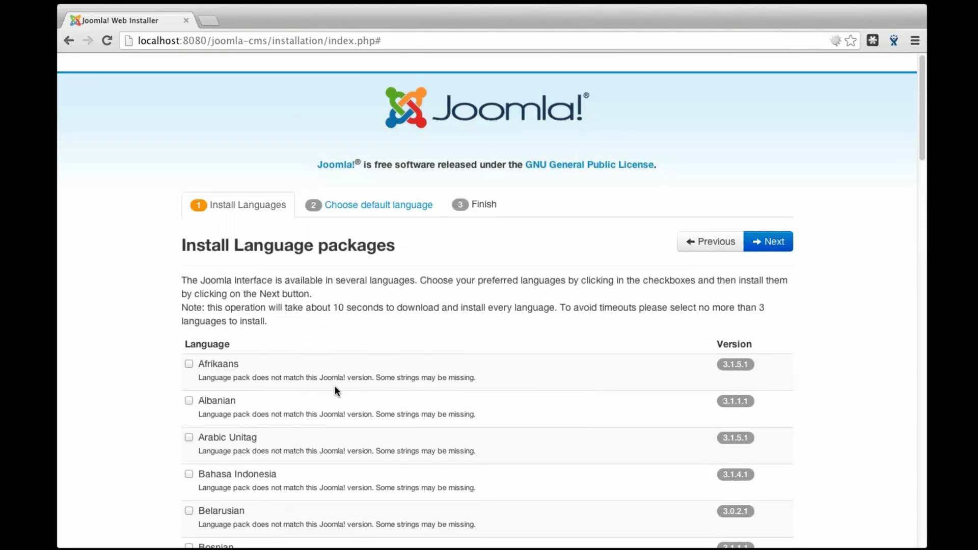
pyautogui.scroll(-2, 335, 386)
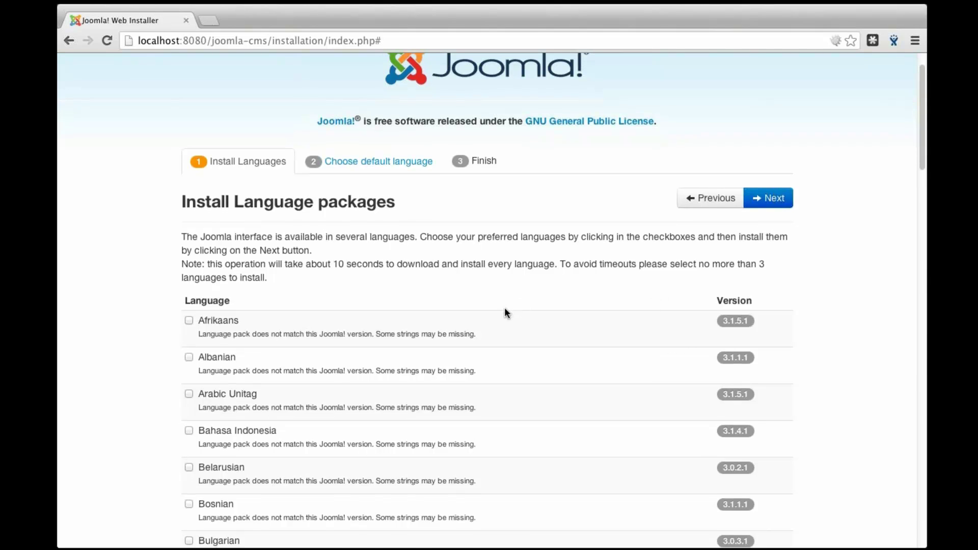
pyautogui.scroll(-2, 504, 312)
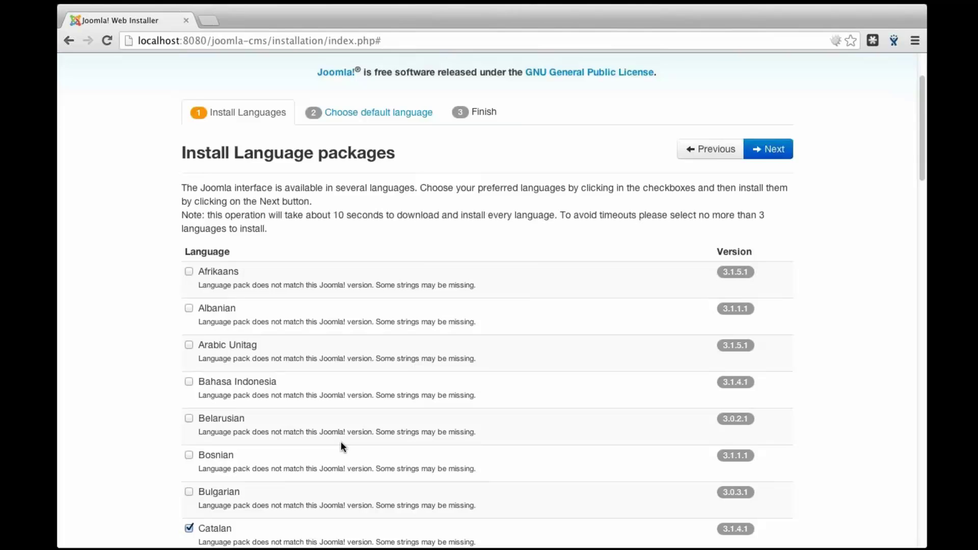
pyautogui.scroll(2, 341, 446)
pyautogui.click(772, 224)
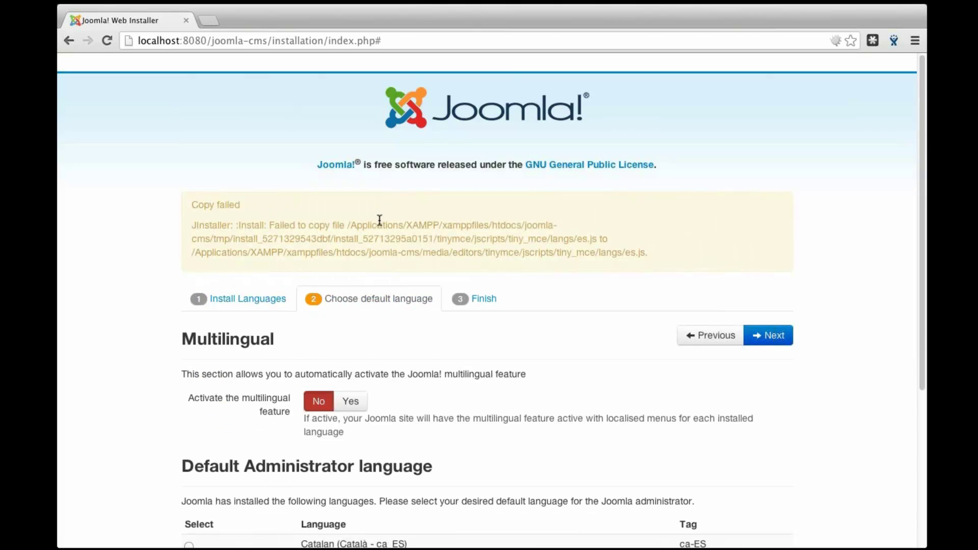
# Make English (United Kingdom) the default administrator language and Catalan the default site language
pyautogui.moveTo(191, 225); pyautogui.dragTo(545, 238)
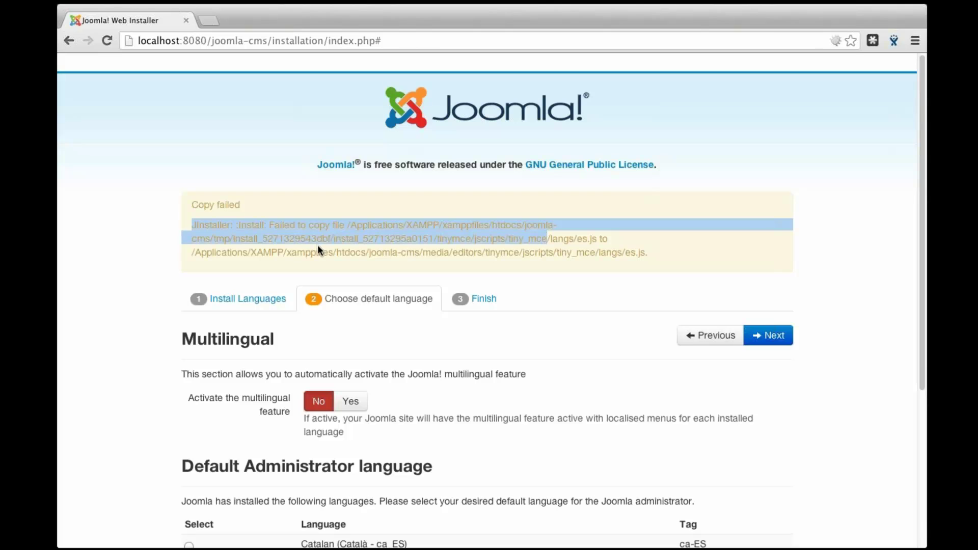
pyautogui.scroll(-1, 317, 246)
pyautogui.scroll(-1, 318, 246)
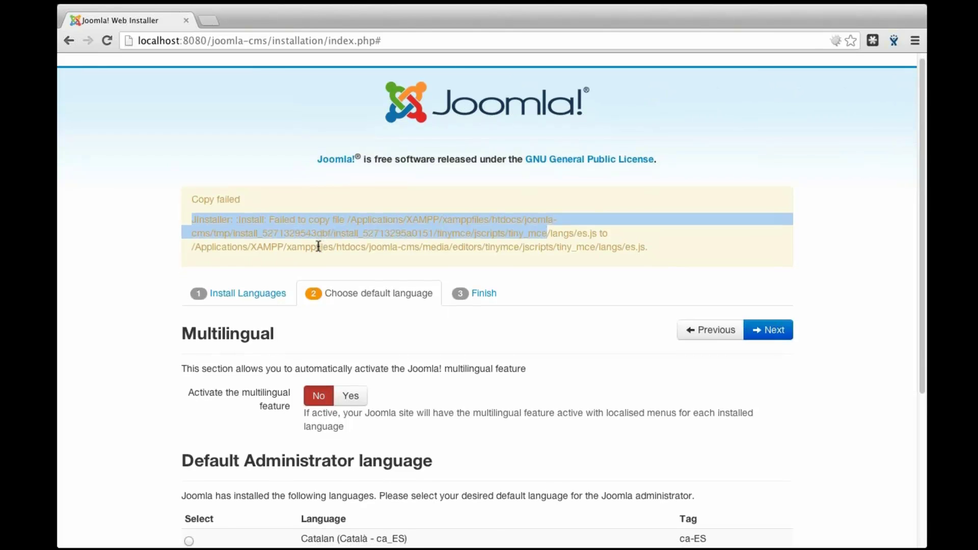
pyautogui.scroll(-4, 318, 246)
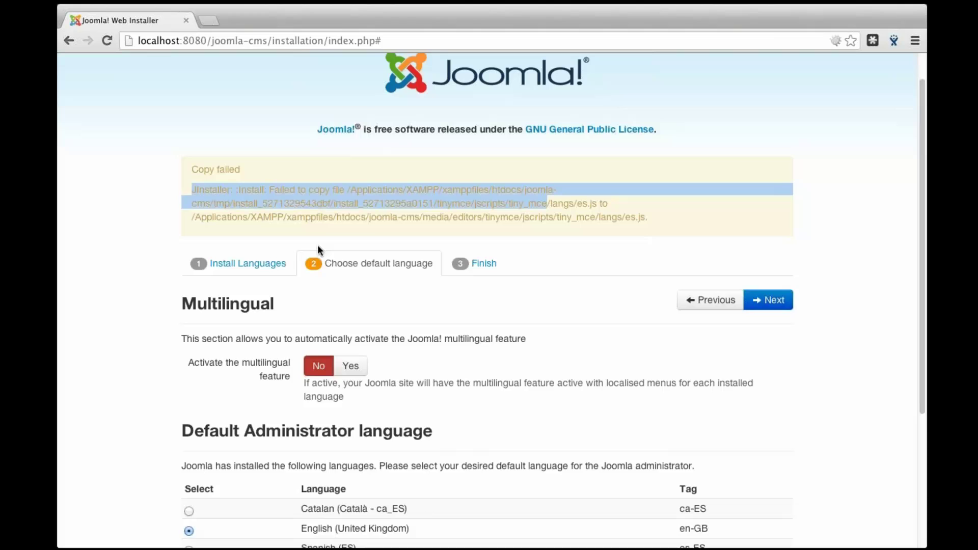
pyautogui.scroll(-2, 340, 293)
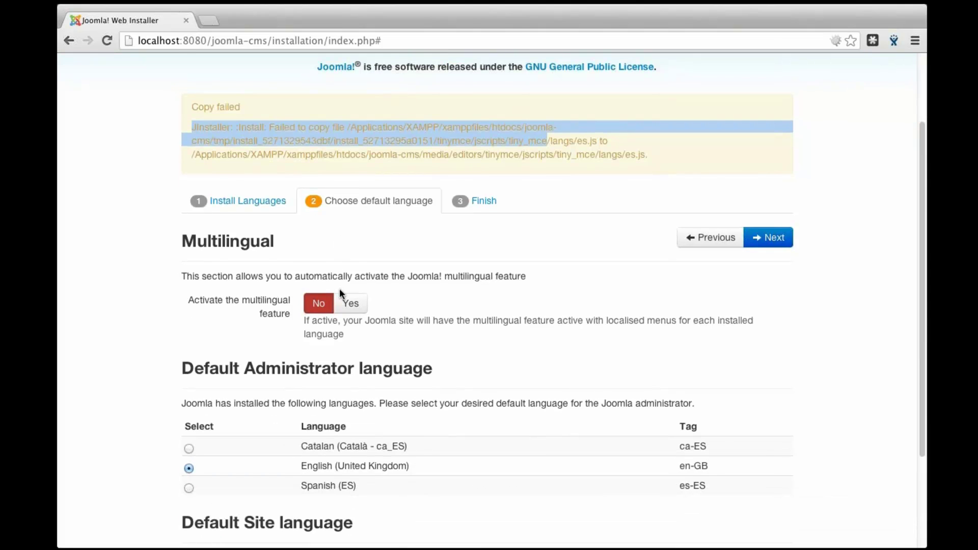
pyautogui.scroll(-5, 340, 293)
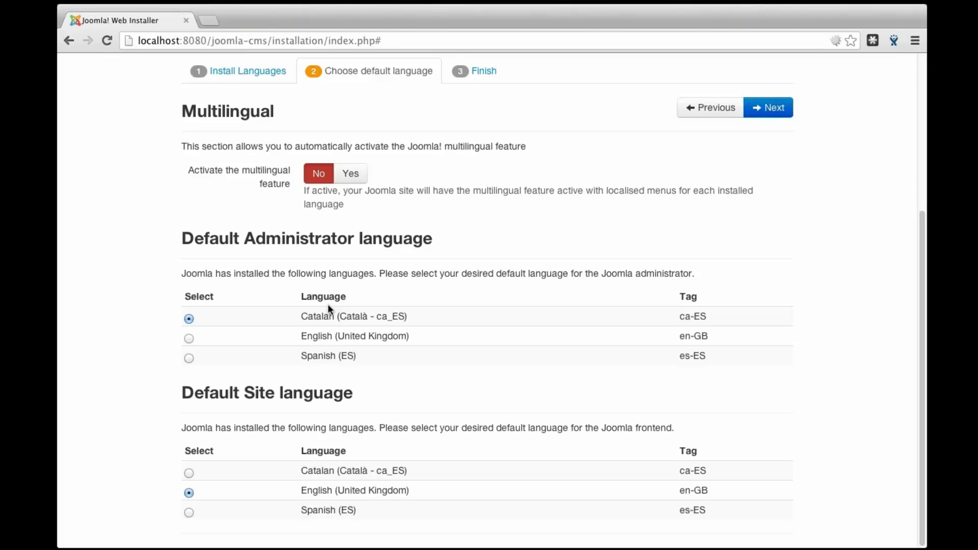
pyautogui.click(189, 339)
pyautogui.click(188, 473)
pyautogui.scroll(1, 292, 385)
pyautogui.scroll(3, 292, 385)
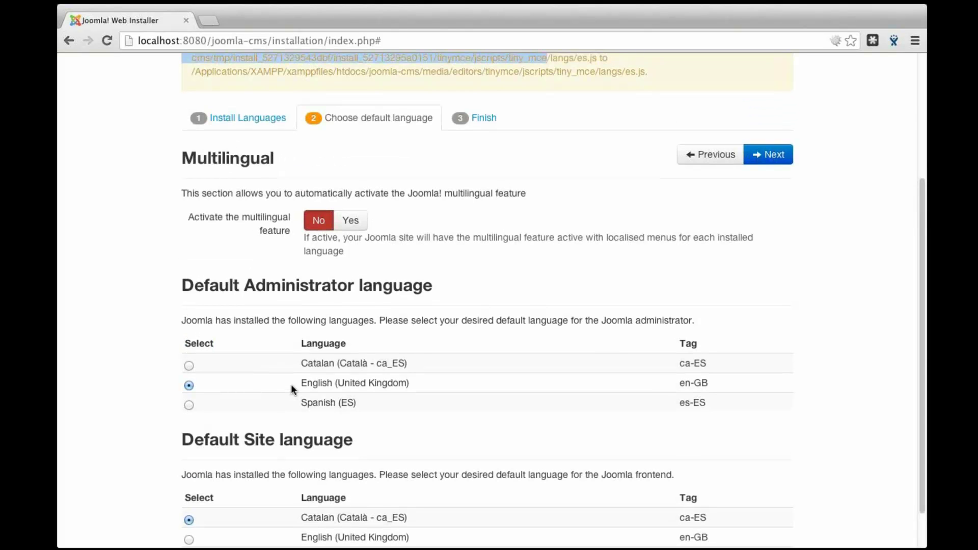
pyautogui.scroll(2, 291, 384)
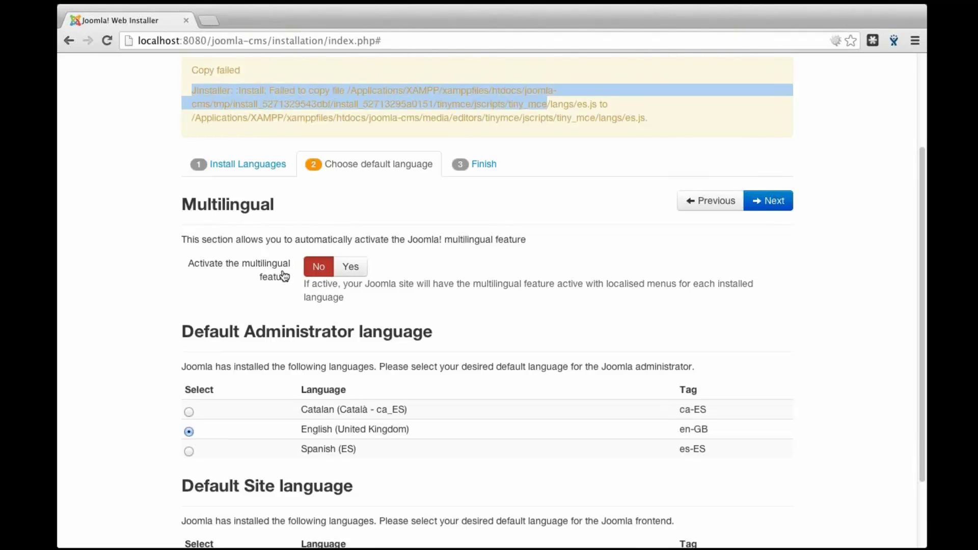
# Switch the multilingual feature to Yes and keep localised content installation at Yes
pyautogui.click(352, 269)
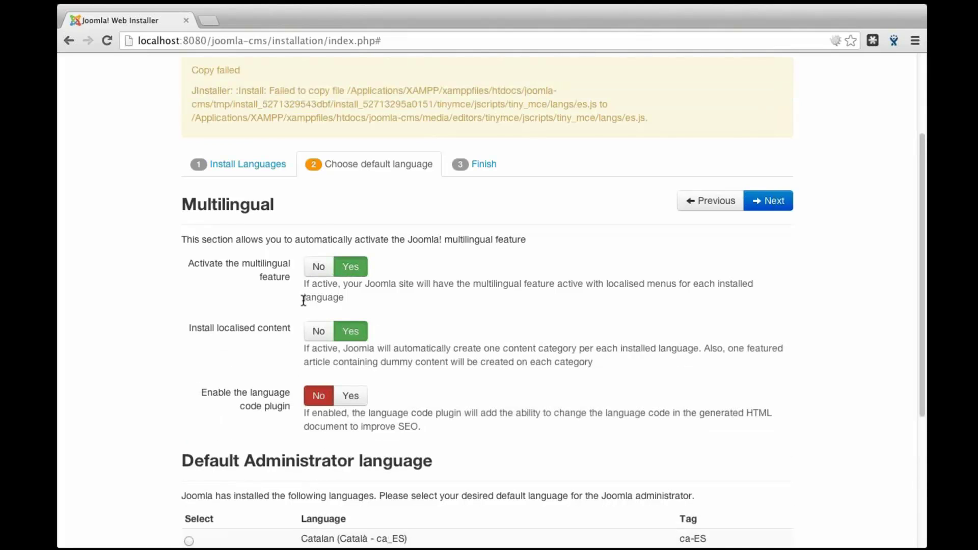
pyautogui.scroll(-1, 311, 281)
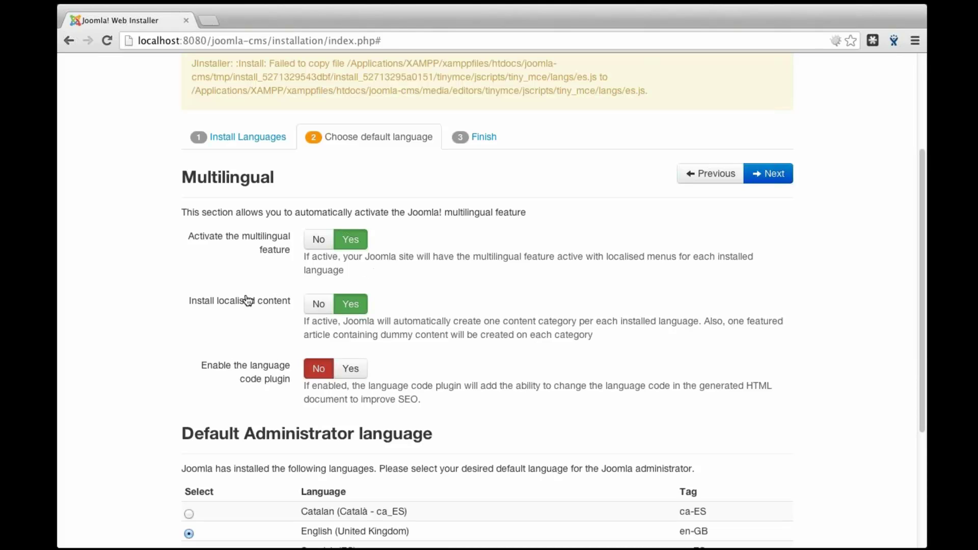
pyautogui.click(319, 304)
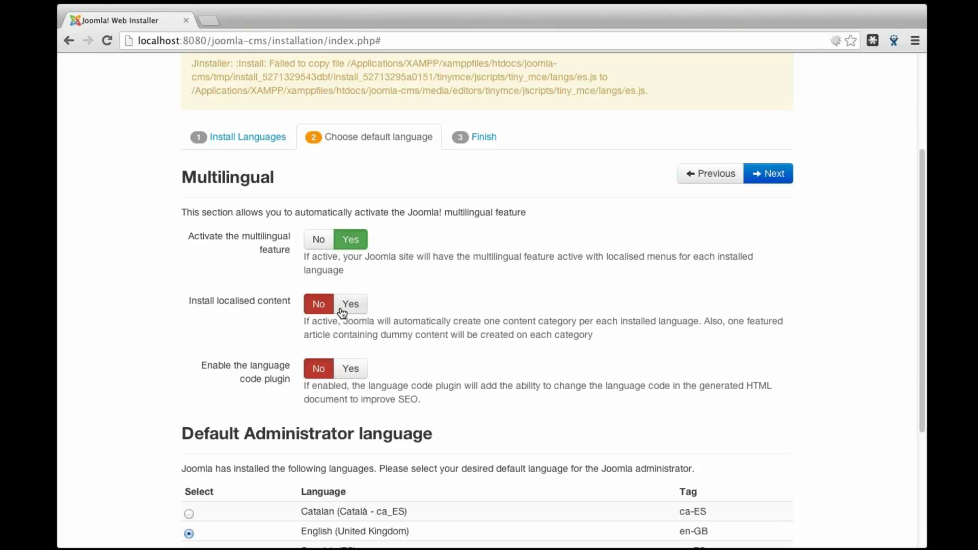
pyautogui.click(350, 304)
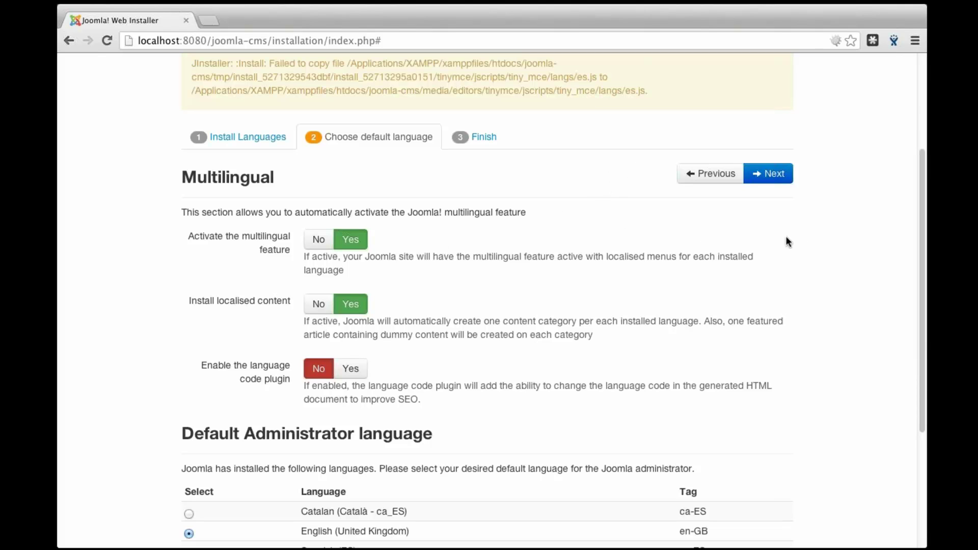
# Complete the language step and log in to the administrator with the admin account's password
pyautogui.click(770, 176)
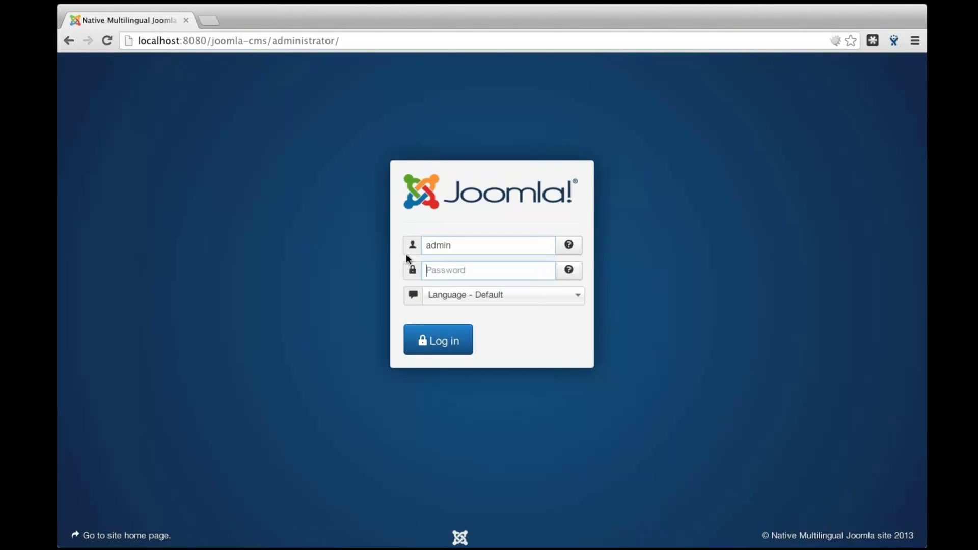
pyautogui.write('admin1')
pyautogui.press('Return')
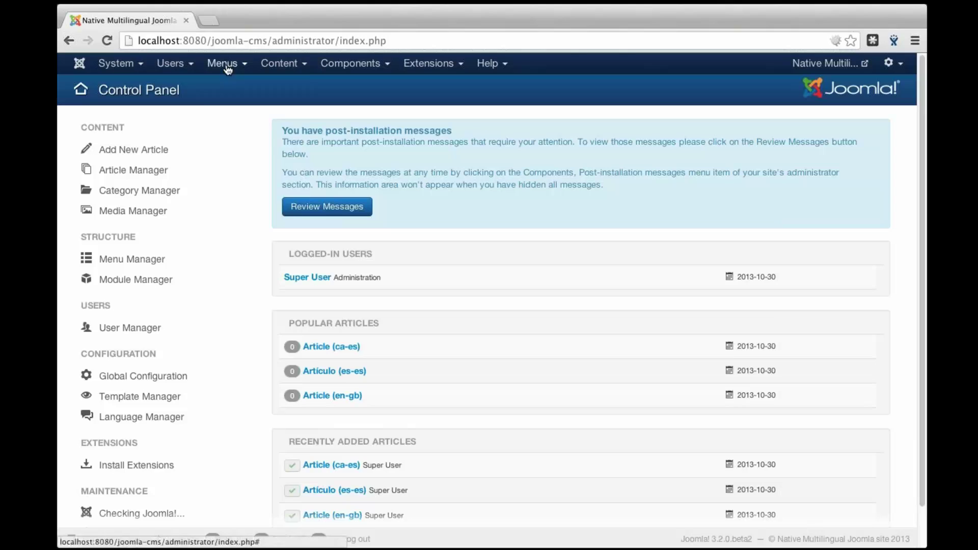
# Open Main Menu (ca-ES) from the Menus menu to see its Inici home item
pyautogui.click(228, 70)
pyautogui.moveTo(240, 129)
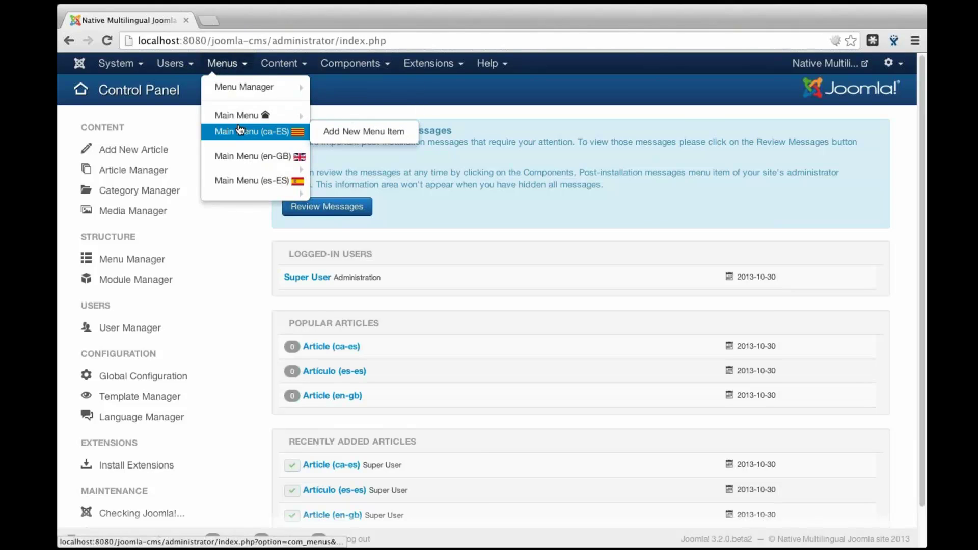
pyautogui.moveTo(253, 162)
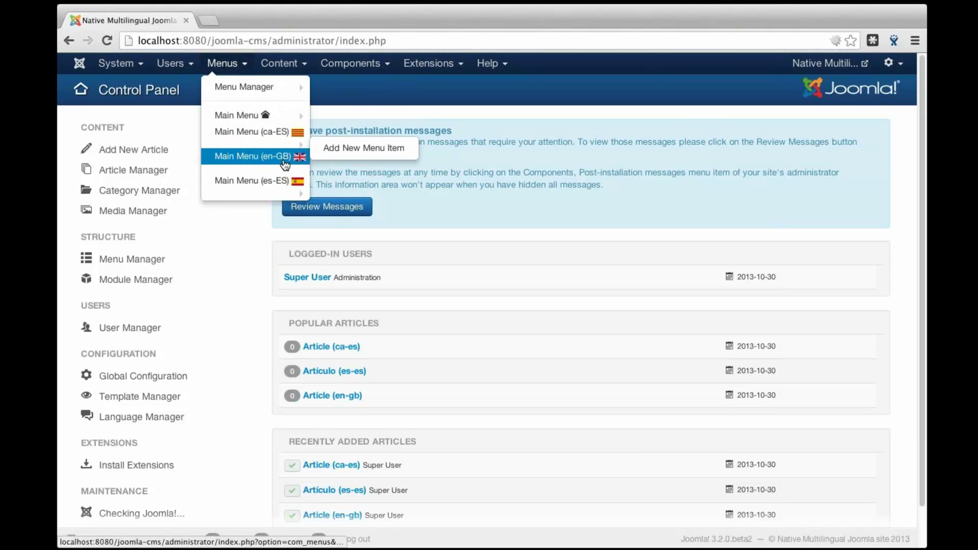
pyautogui.click(272, 135)
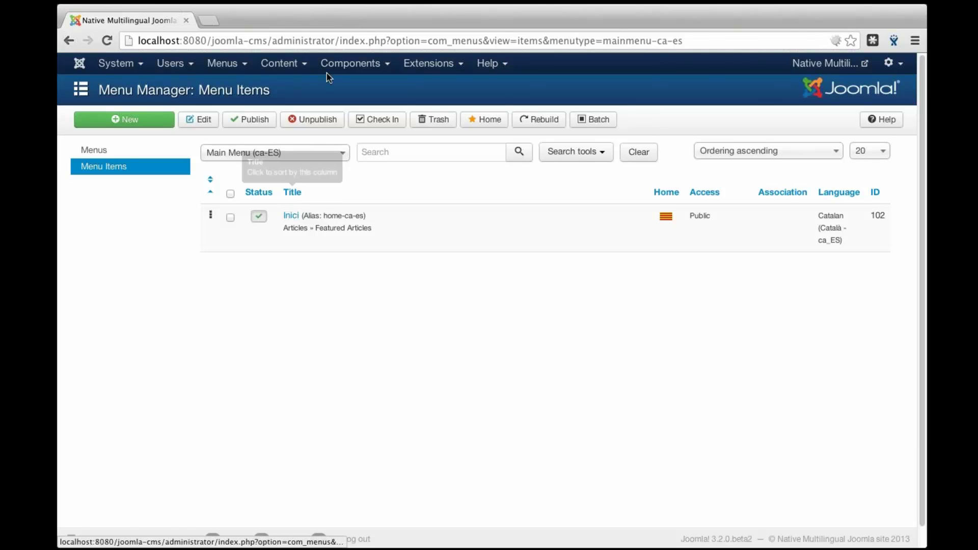
pyautogui.click(281, 64)
# Open Article (ca-es) in the Article Manager, review its text, then close back to the list
pyautogui.click(295, 87)
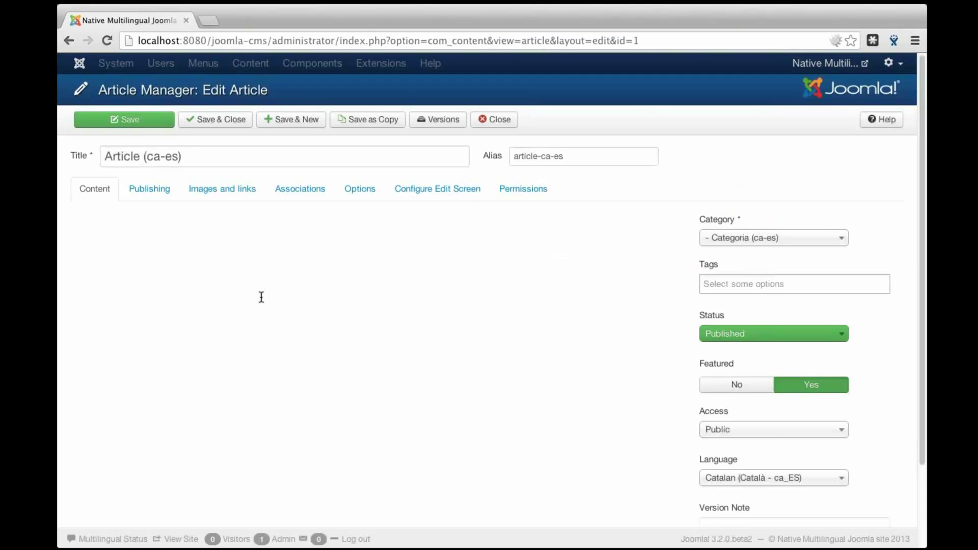
pyautogui.moveTo(81, 290); pyautogui.dragTo(127, 291)
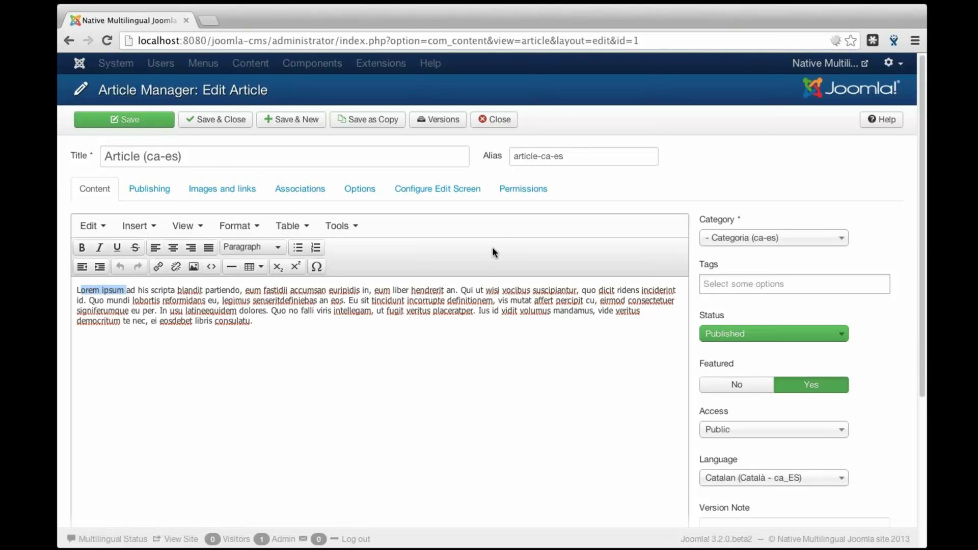
pyautogui.scroll(-1, 731, 472)
pyautogui.scroll(-3, 629, 364)
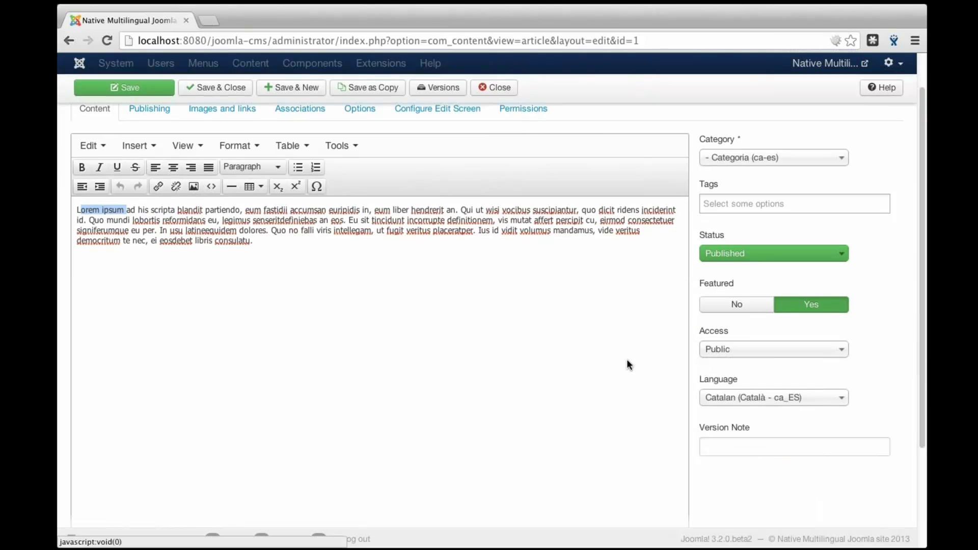
pyautogui.scroll(3, 534, 306)
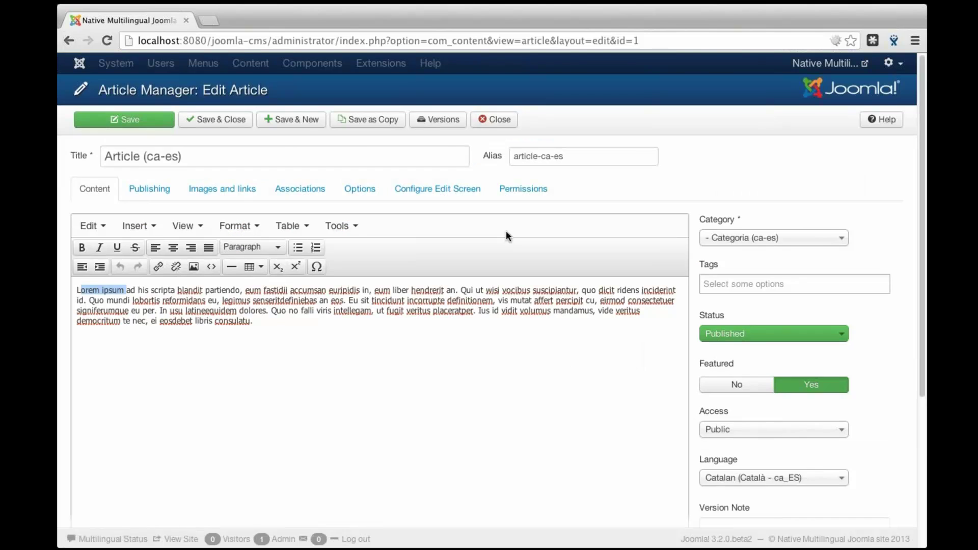
pyautogui.click(493, 120)
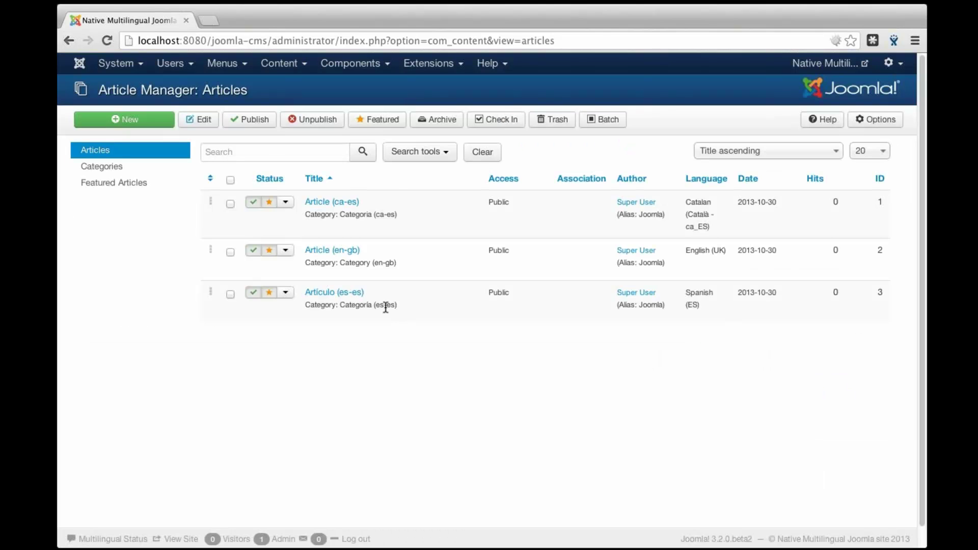
# Filter the Plugin Manager by 'lang' to list the language plugins, then select the site's base address
pyautogui.click(425, 64)
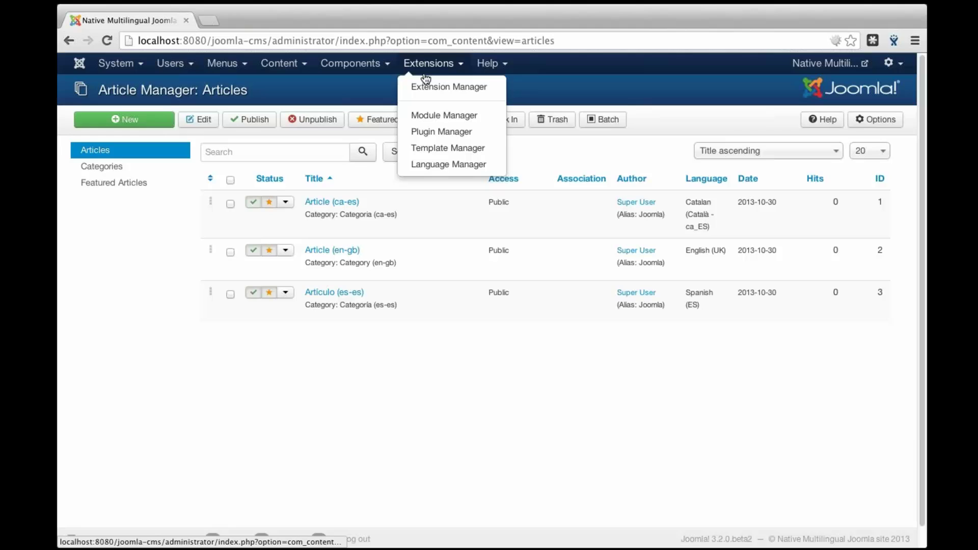
pyautogui.click(438, 132)
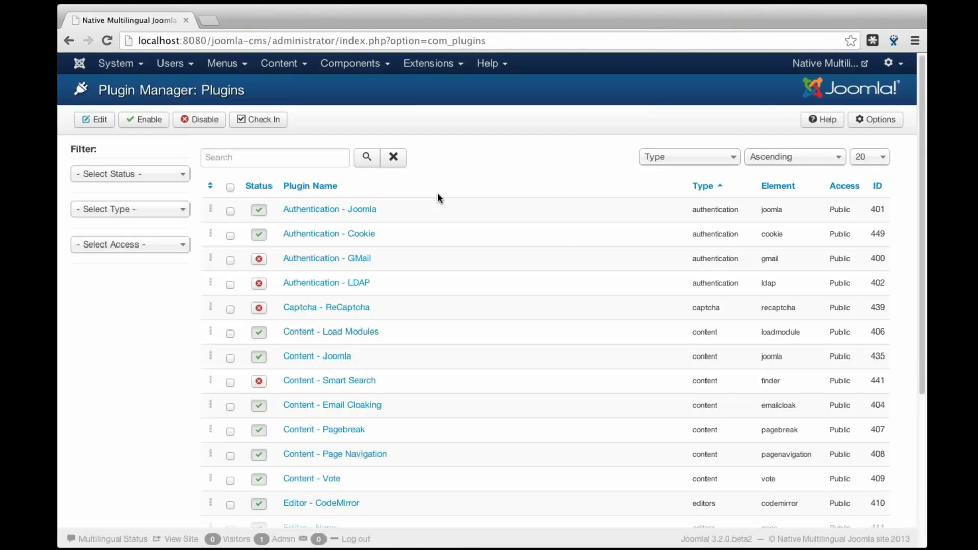
pyautogui.click(291, 159)
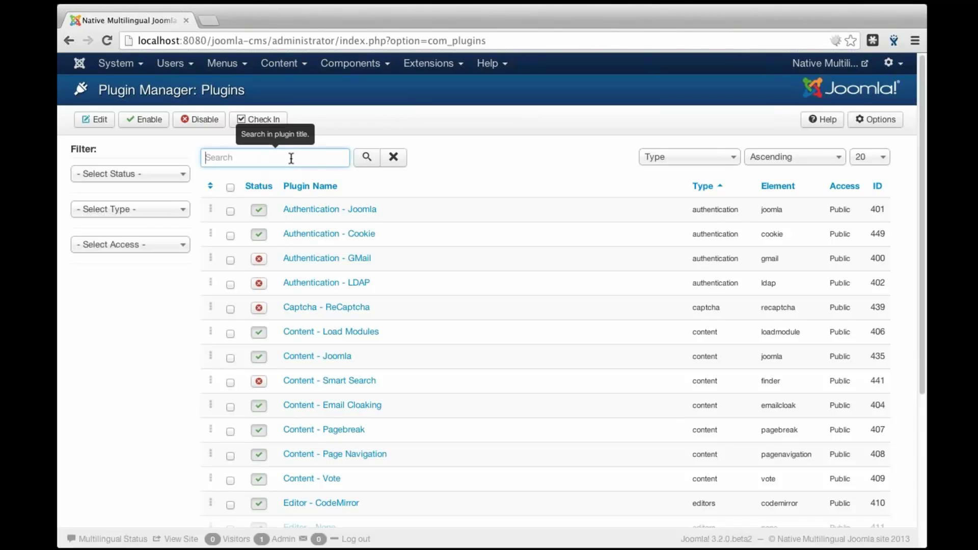
pyautogui.write('lang')
pyautogui.press('Return')
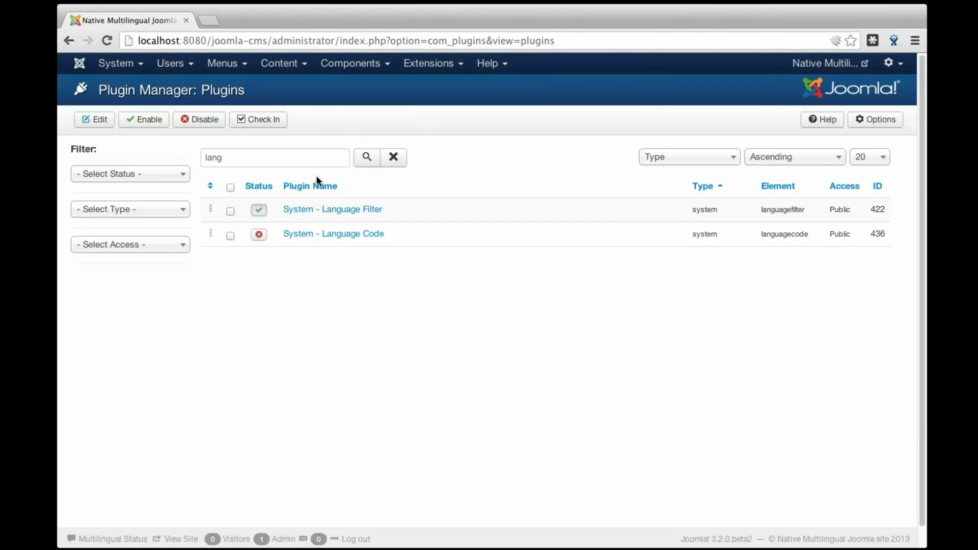
pyautogui.moveTo(273, 41); pyautogui.dragTo(128, 48)
pyautogui.hotkey('ctrl', 'c')
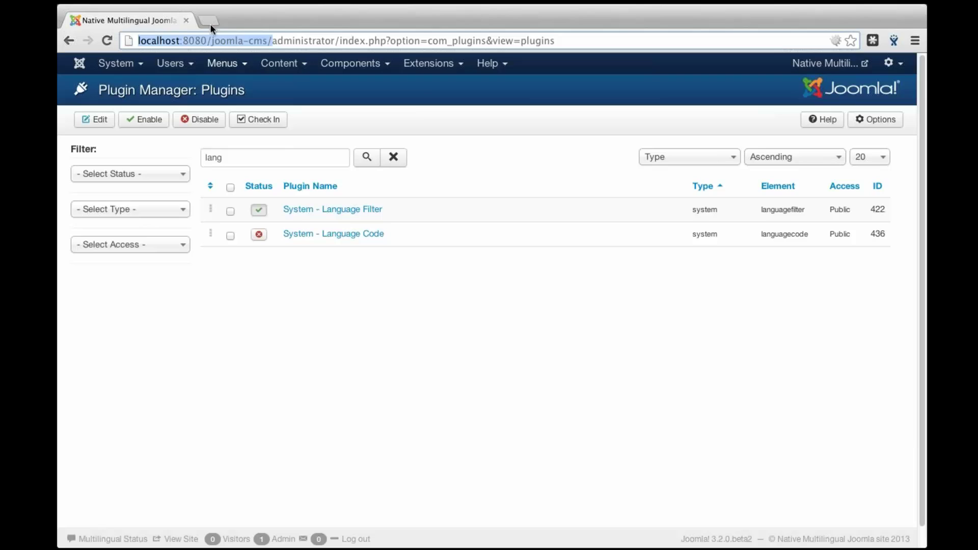
# Load the site front end at localhost:8080/joomla-cms/ in a new tab
pyautogui.click(212, 19)
pyautogui.hotkey('ctrl', 'v')
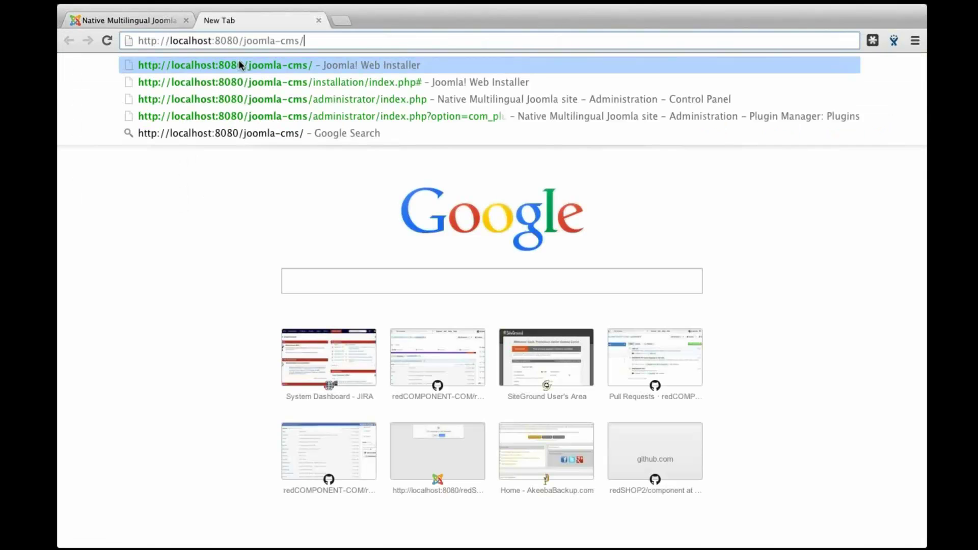
pyautogui.press('Return')
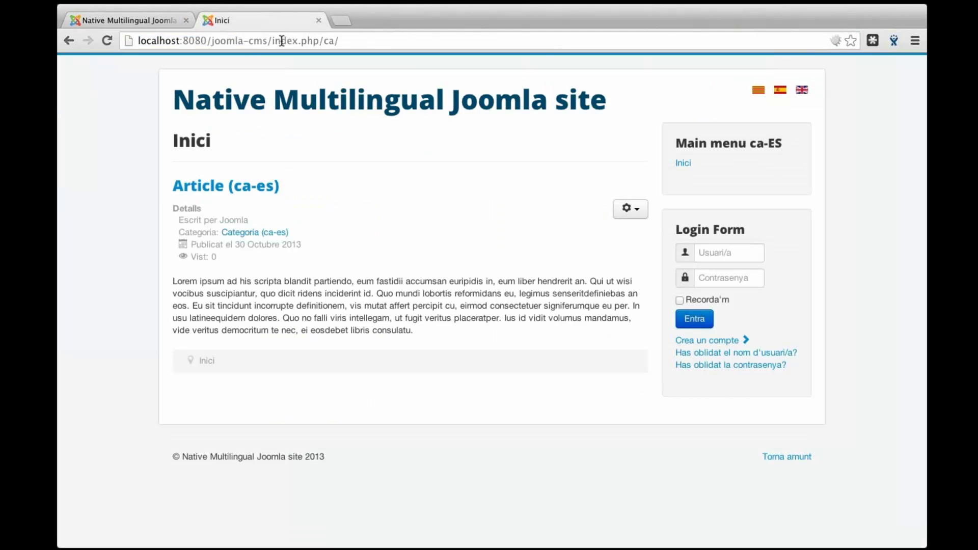
# Switch the site to English, then Spanish, then back to Catalan with the language flags
pyautogui.click(802, 92)
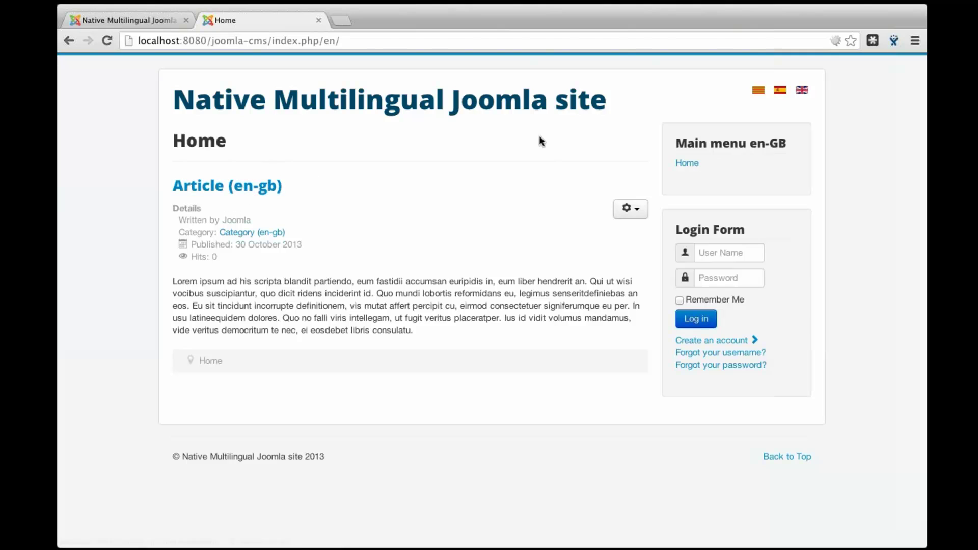
pyautogui.click(780, 90)
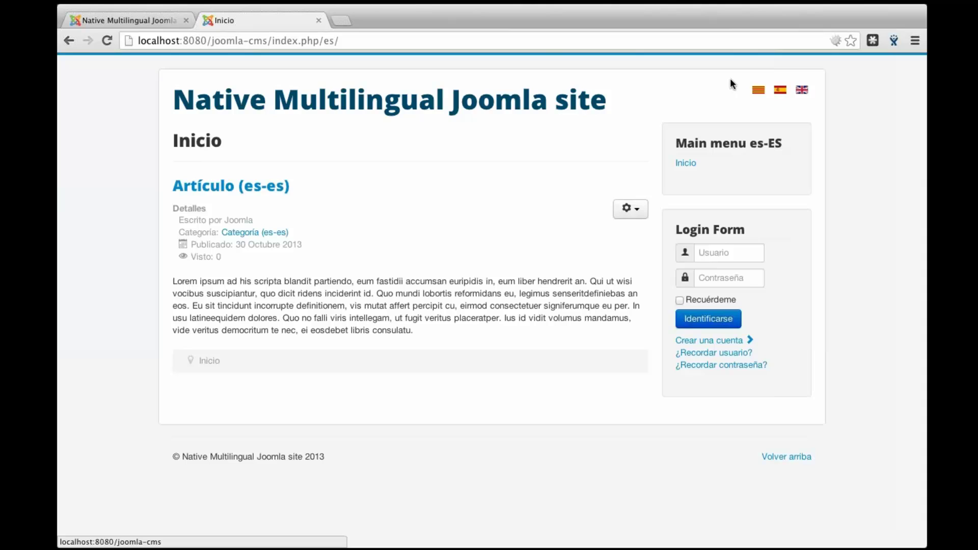
pyautogui.click(758, 89)
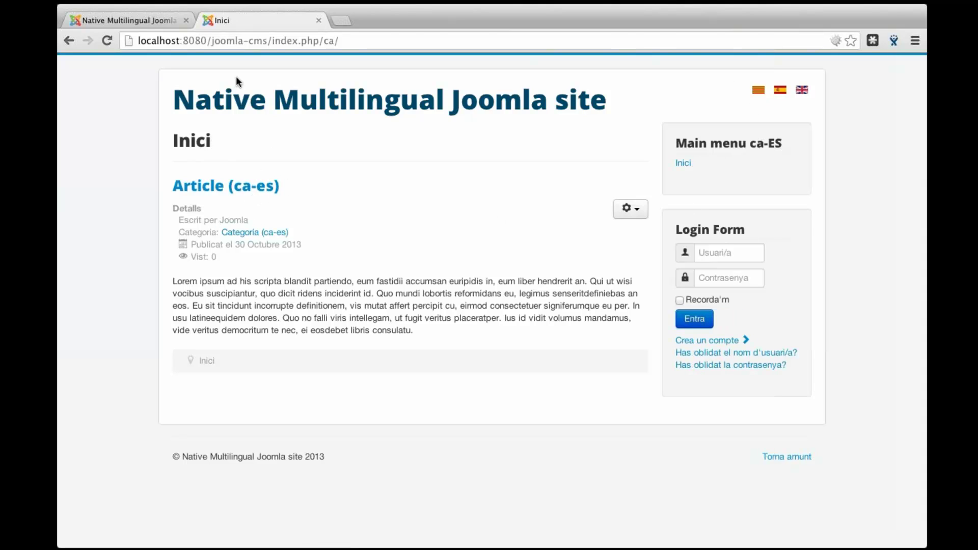
# Switch back to the Administrator tab showing the 'lang'-filtered Plugin Manager
pyautogui.click(157, 15)
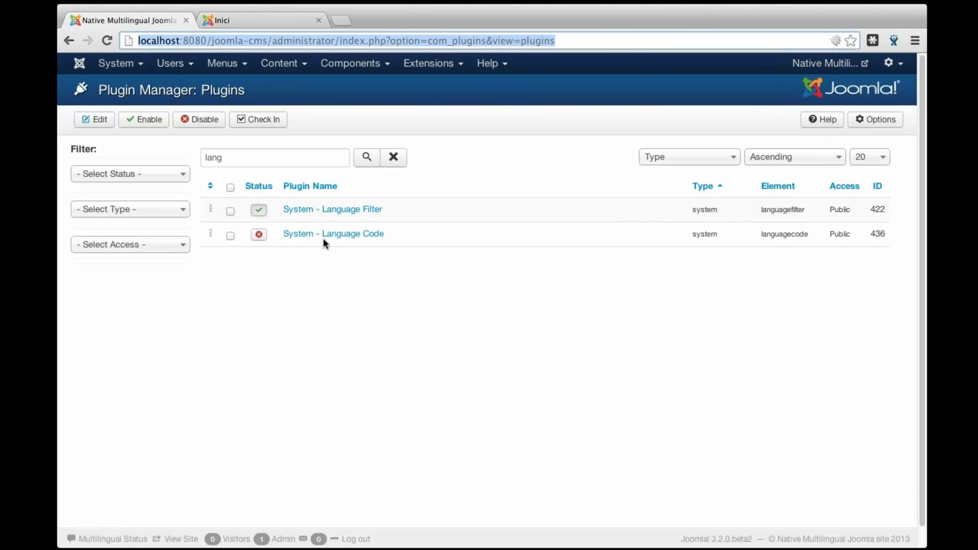